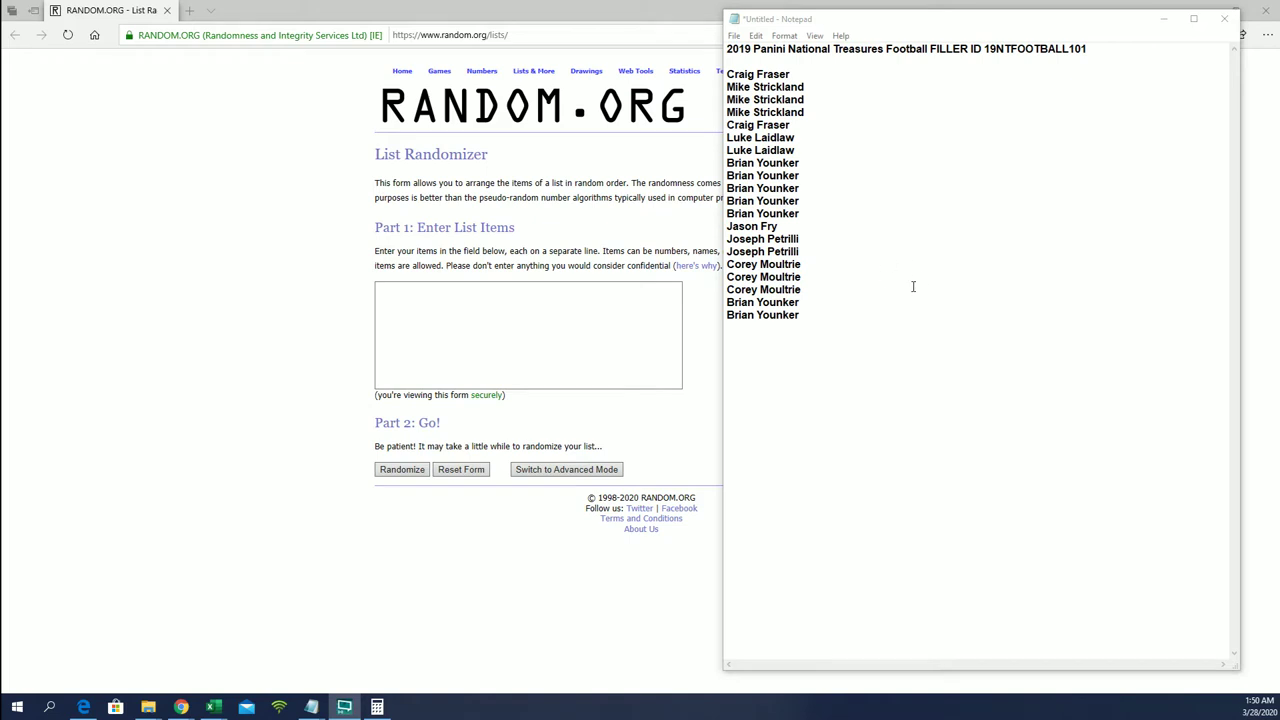
- Copy all the filler names from the Notepad list
left_click_drag(826, 317, 728, 75)
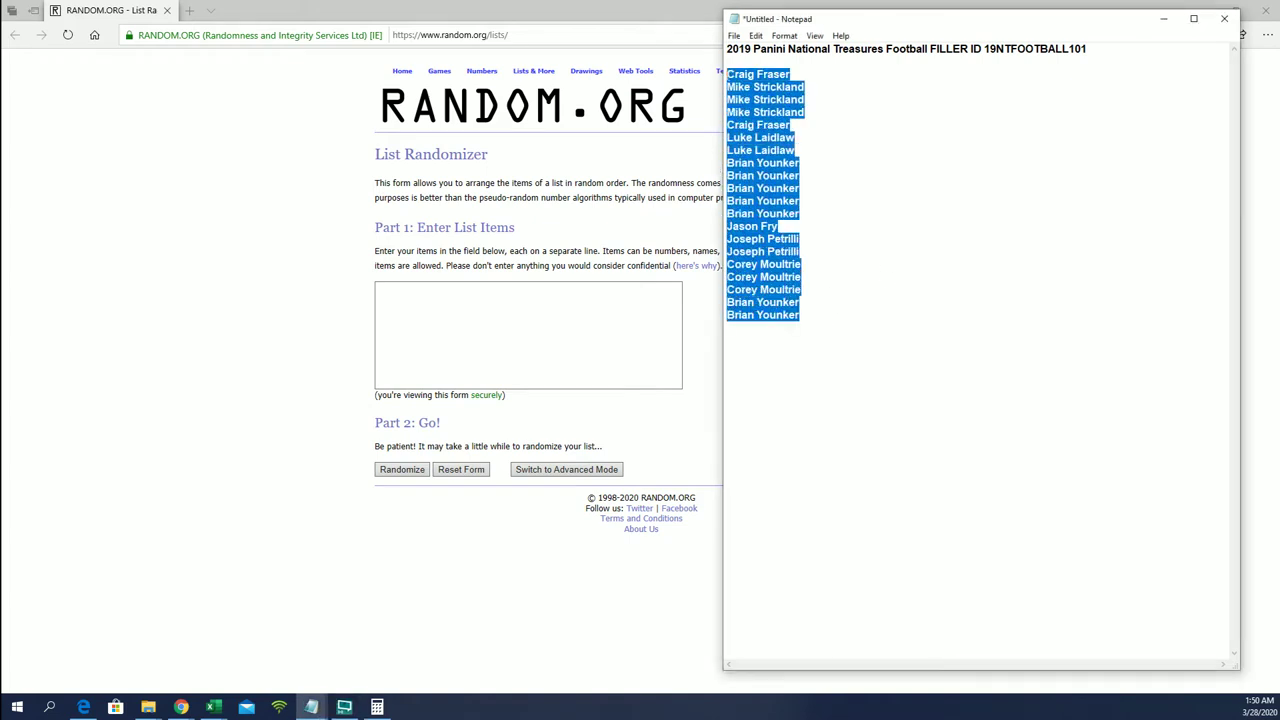
right_click(755, 88)
left_click(790, 134)
- Paste the names into the RANDOM.ORG List Randomizer and submit them for randomizing
left_click(420, 302)
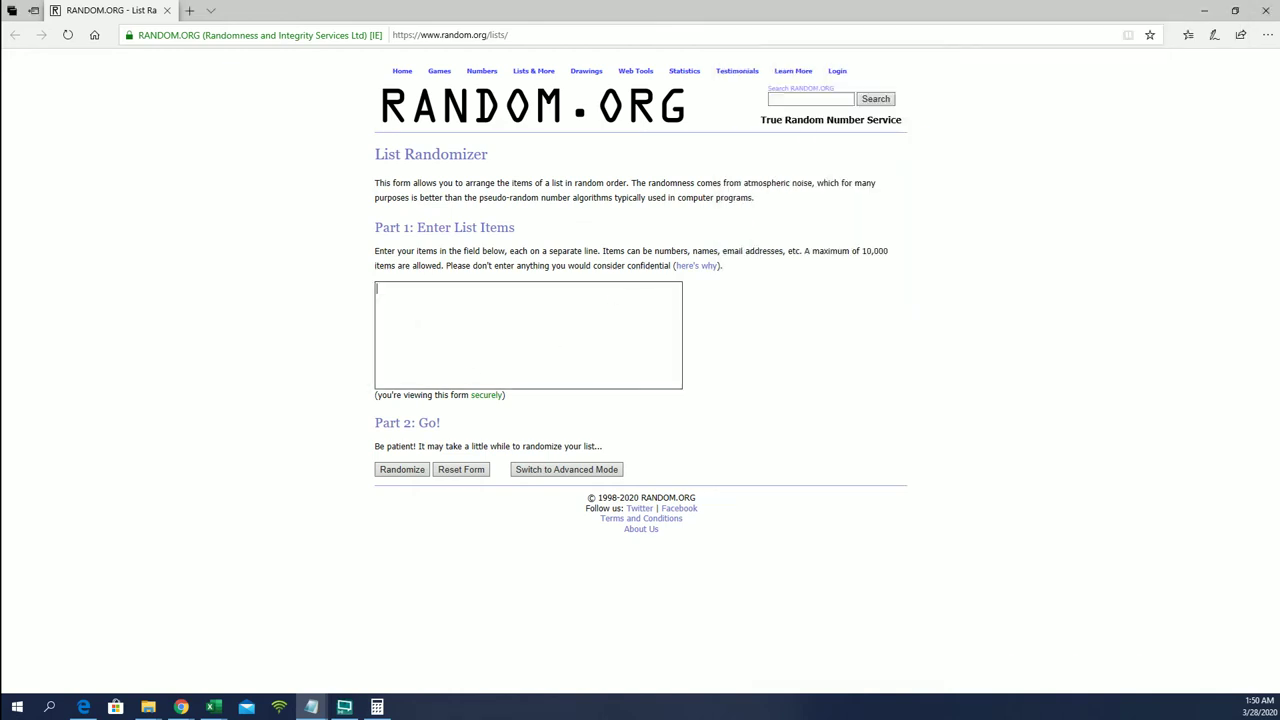
right_click(420, 302)
left_click(436, 309)
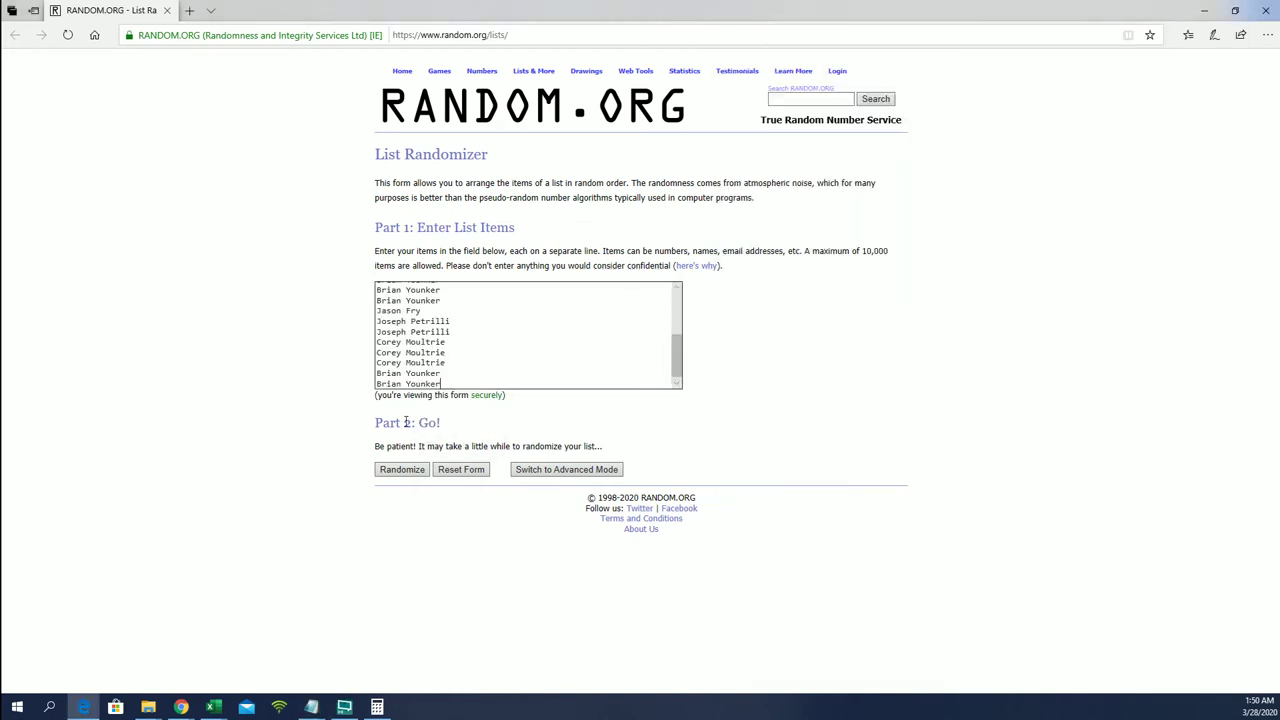
left_click(404, 474)
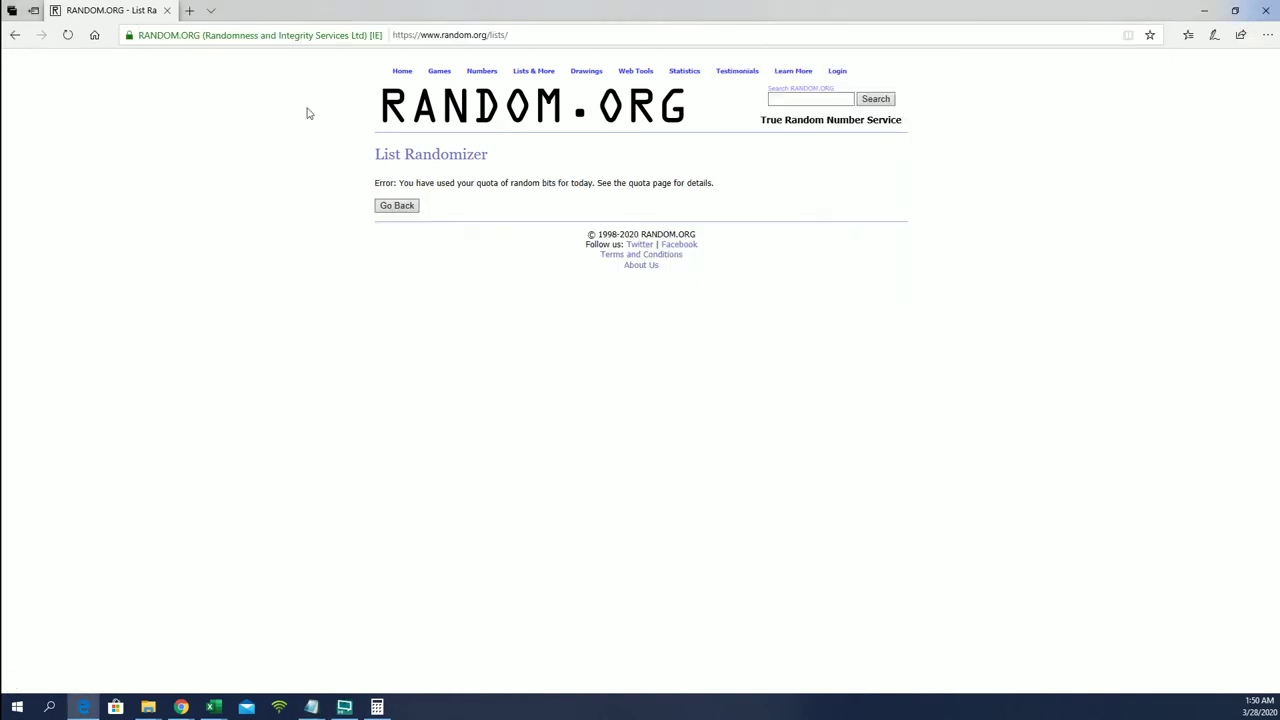
- Reset the Random List Generator, start a new list and paste the filler names in
double_click(880, 7)
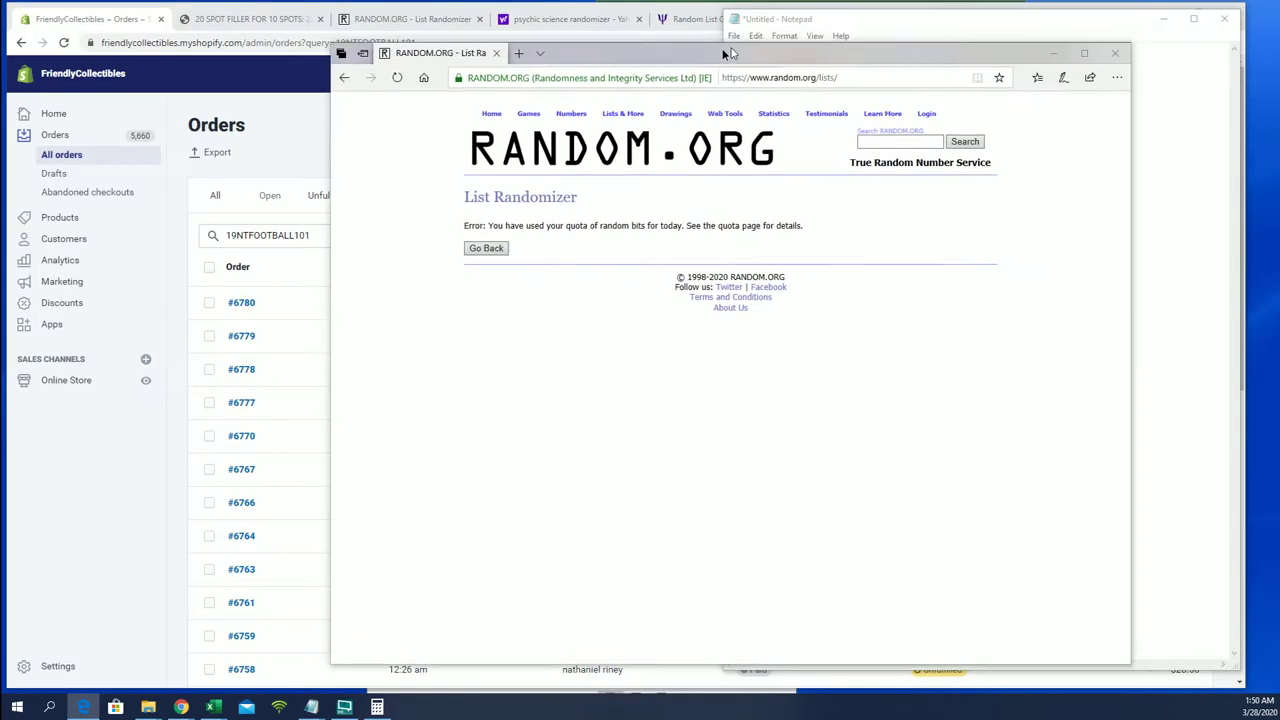
left_click(655, 22)
left_click(370, 297)
left_click(608, 306)
right_click(513, 359)
left_click(567, 461)
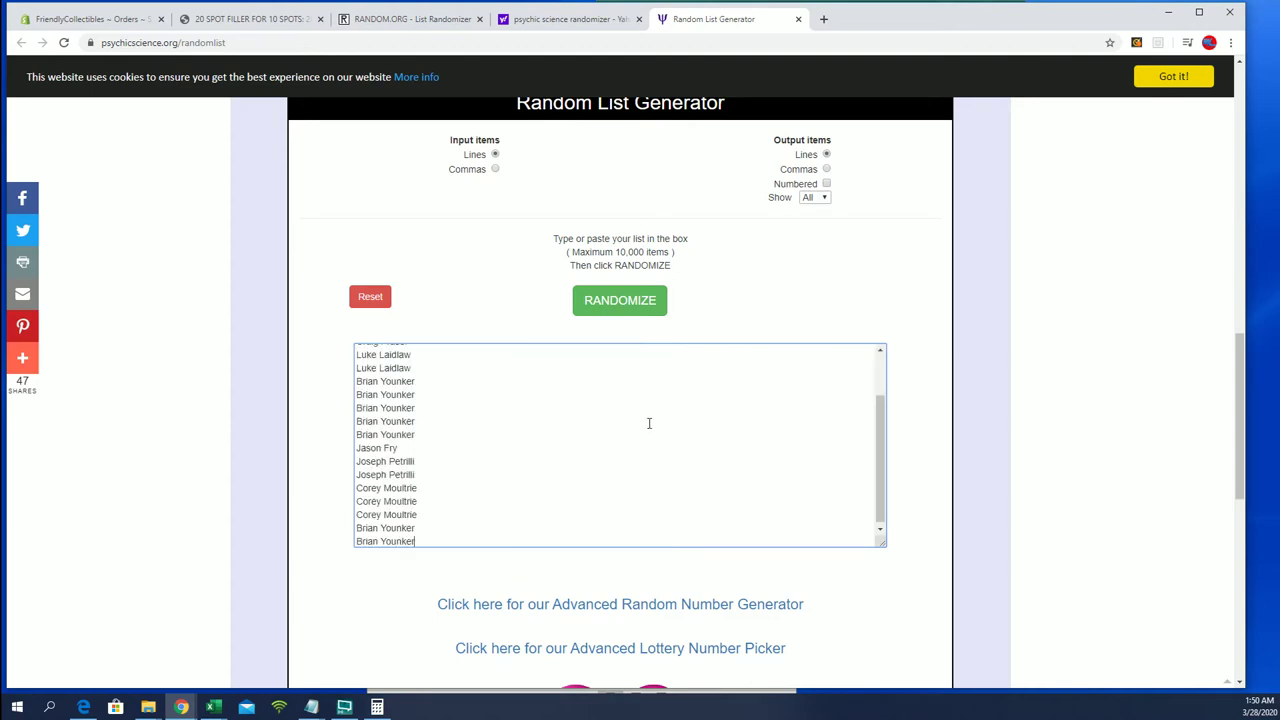
scroll(702, 404, "down", 2)
scroll(697, 400, "up", 1)
scroll(694, 397, "up", 1)
- Randomize the name list seven times in a row
left_click(628, 310)
left_click(628, 310)
left_click(628, 310)
left_click(628, 310)
left_click(628, 310)
left_click(628, 310)
left_click(628, 310)
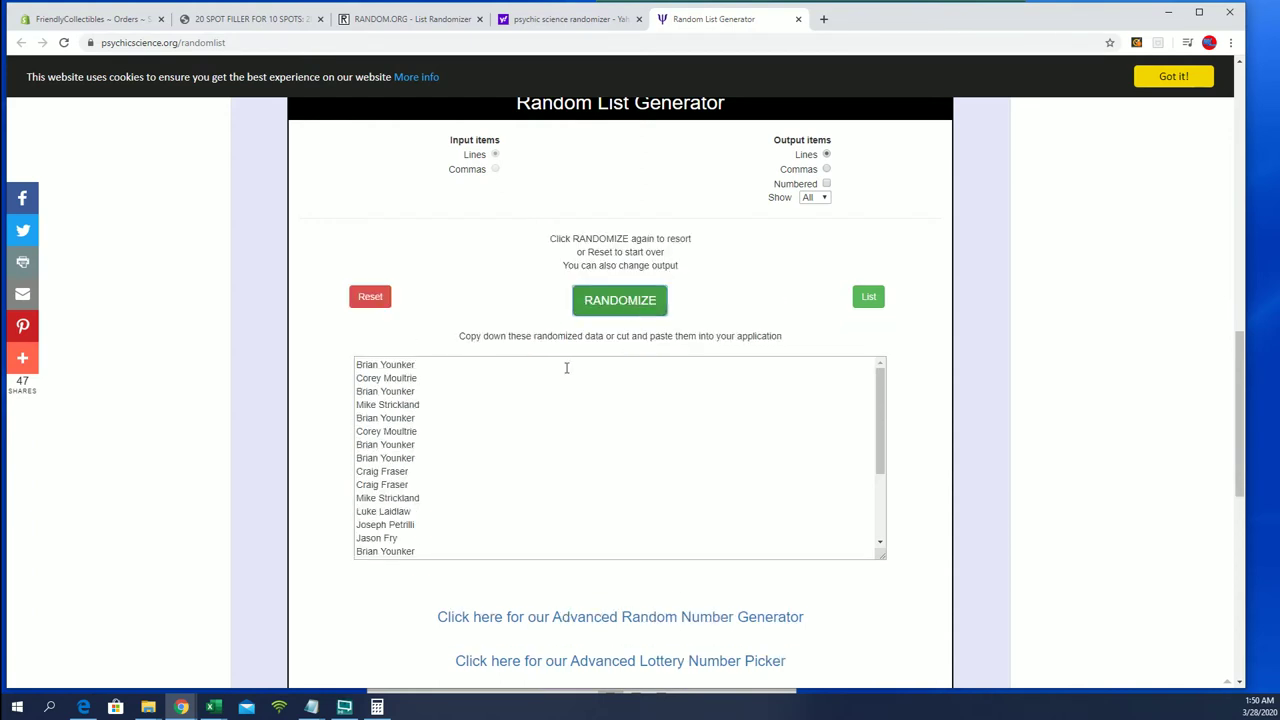
- Turn on Numbered output to locate the first ten randomized names
left_click(881, 402)
mouse_move(881, 402)
left_mouse_down()
mouse_move(877, 457)
mouse_move(879, 378)
left_mouse_up()
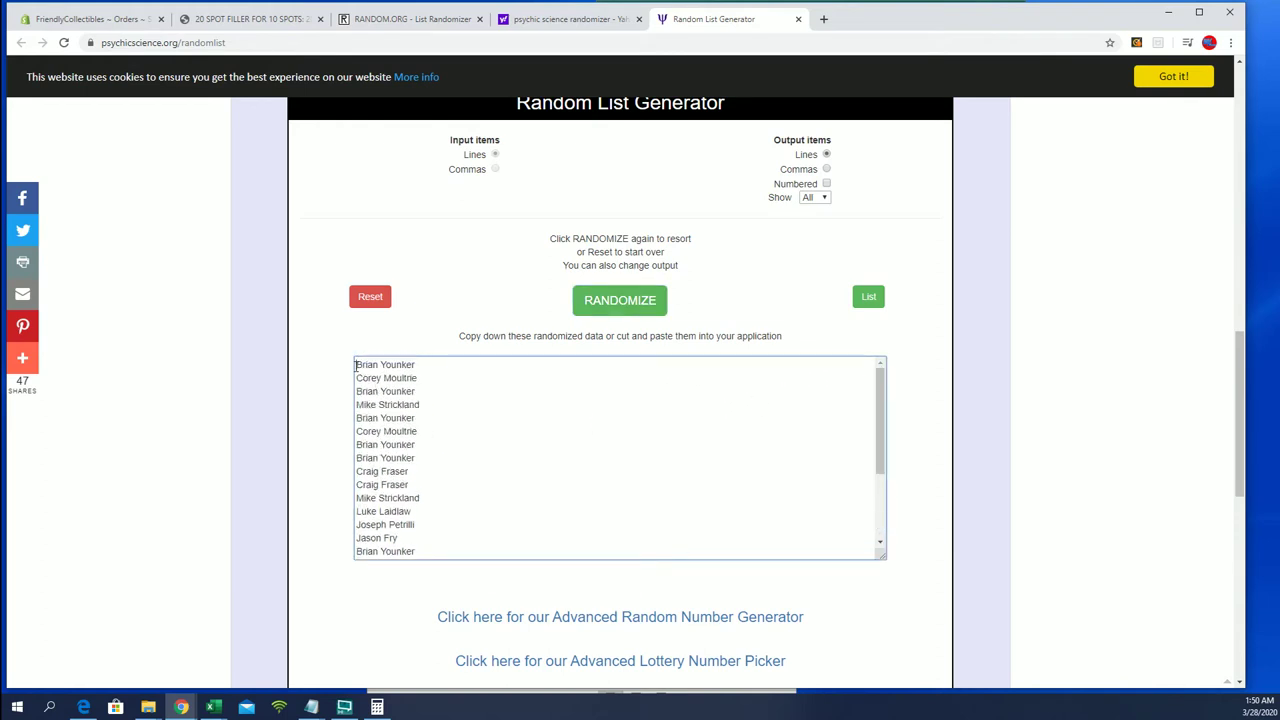
left_click(826, 184)
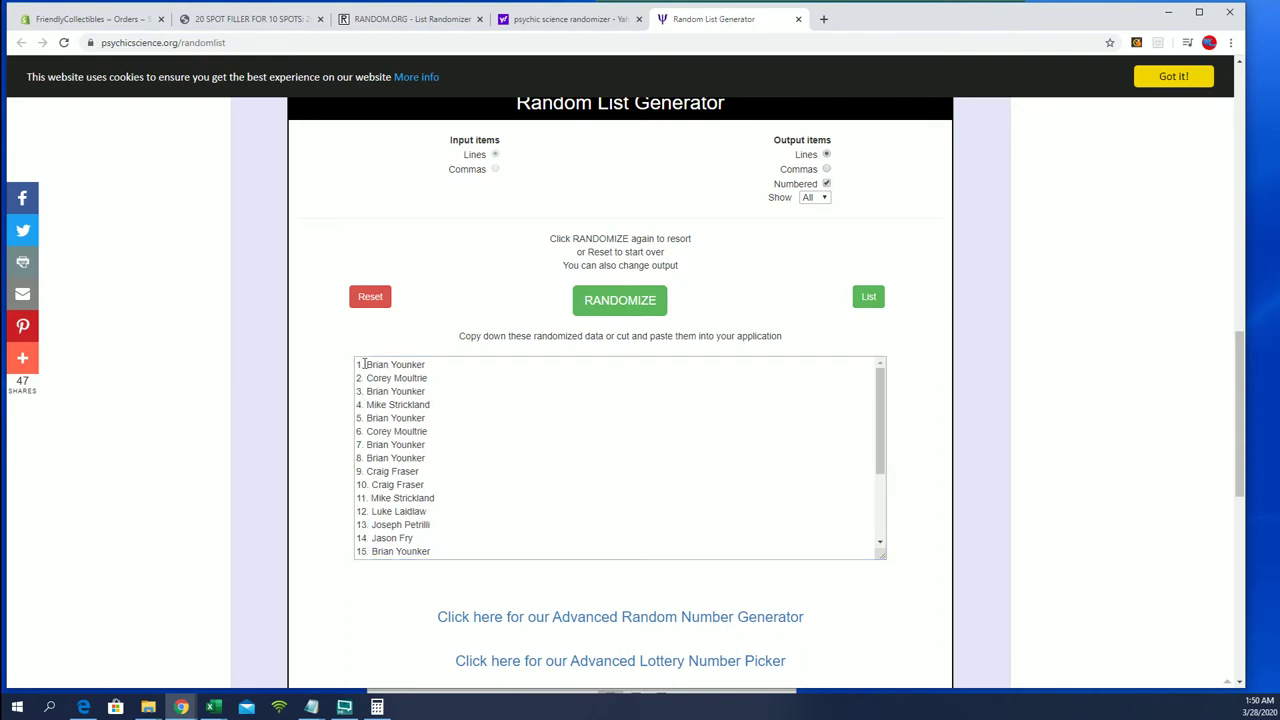
mouse_move(357, 363)
left_mouse_down()
mouse_move(459, 431)
mouse_move(454, 477)
mouse_move(399, 497)
mouse_move(341, 370)
left_mouse_up()
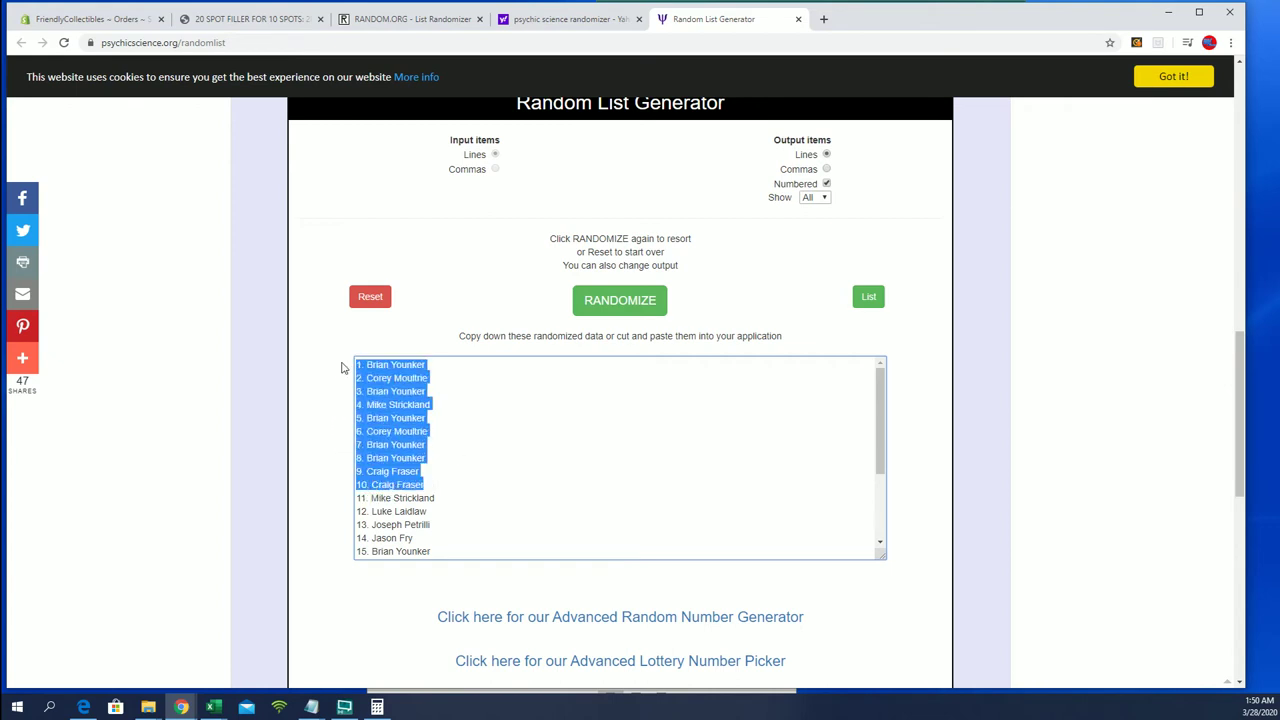
- Turn numbering off and copy the first ten randomized names
left_click(827, 184)
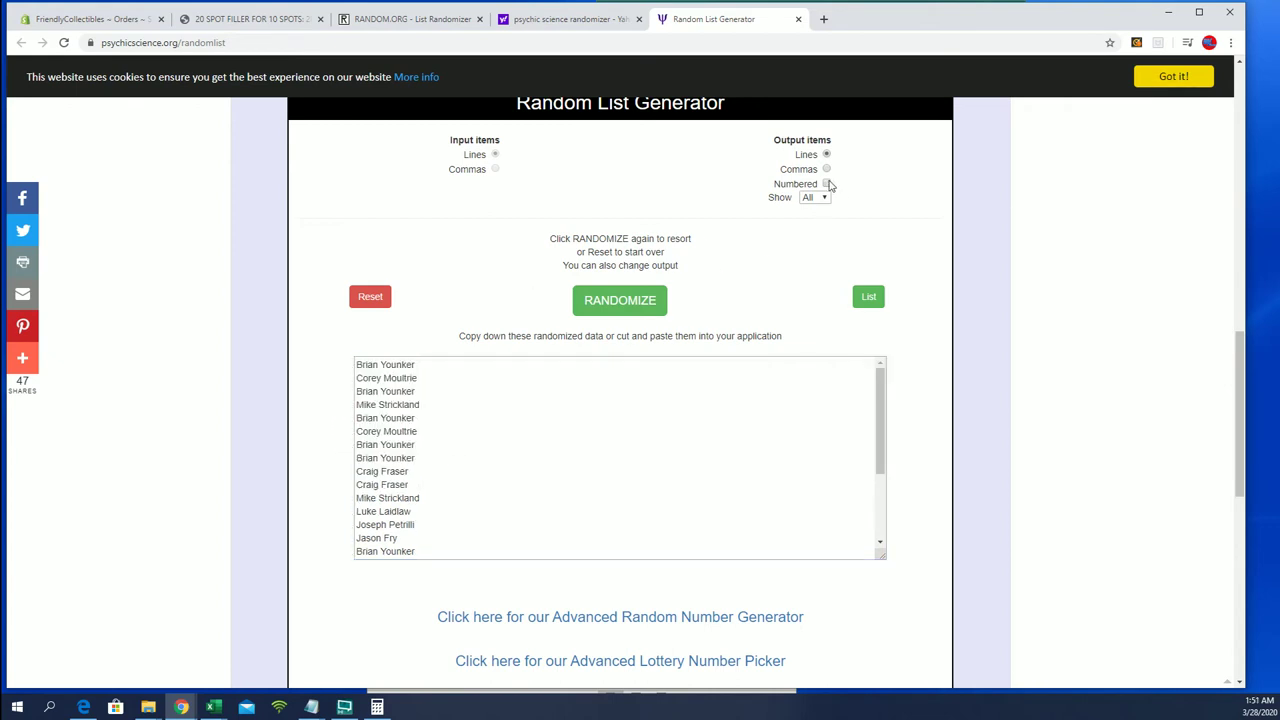
mouse_move(357, 364)
left_mouse_down()
mouse_move(416, 379)
mouse_move(434, 483)
left_mouse_up()
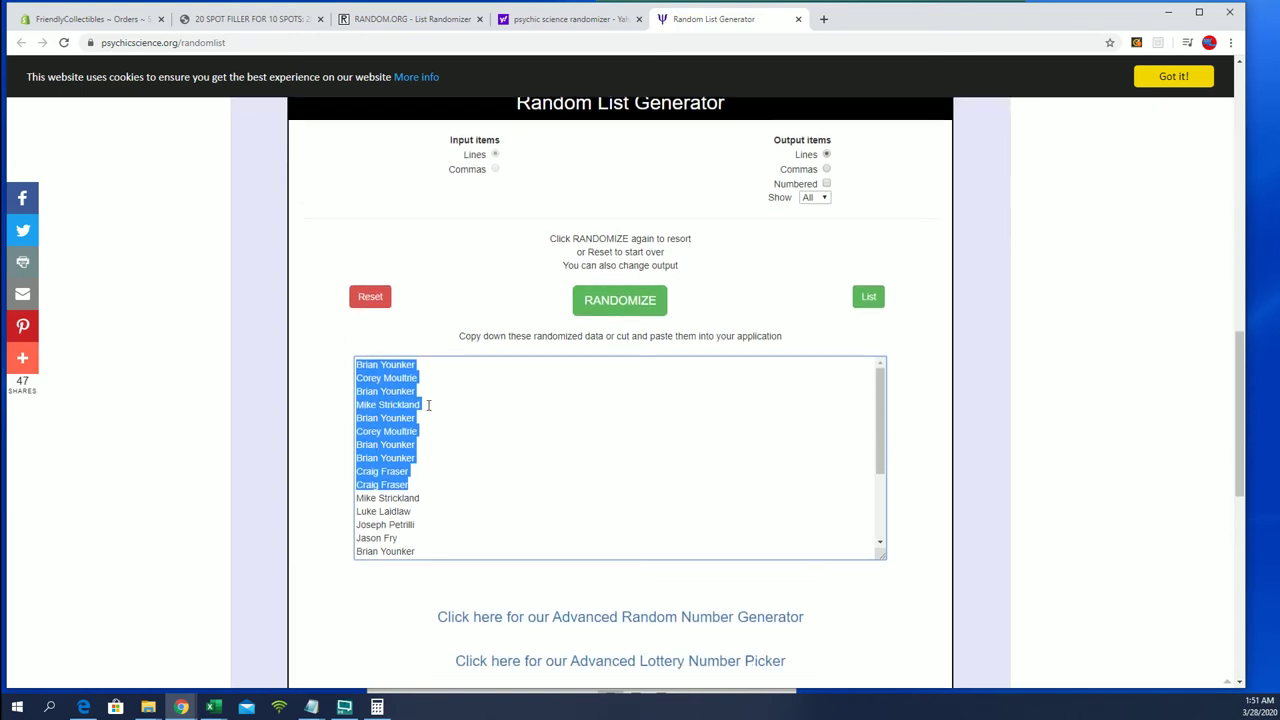
right_click(428, 404)
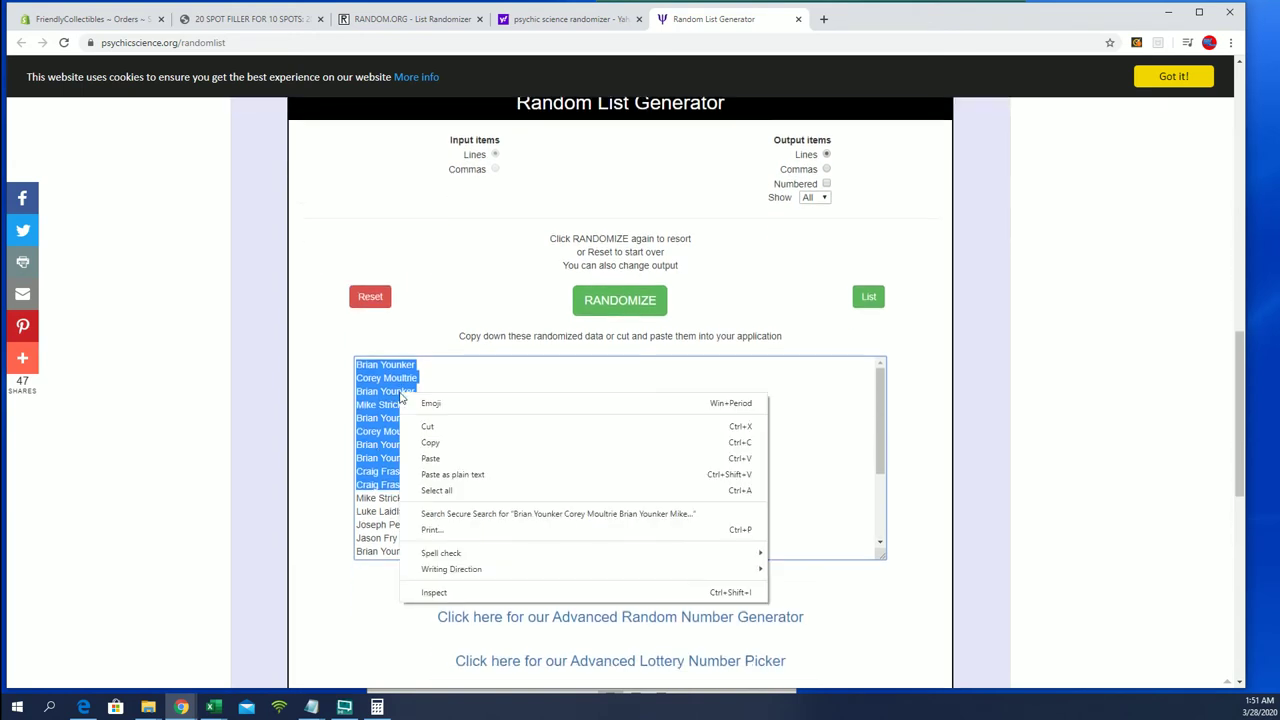
left_click(452, 442)
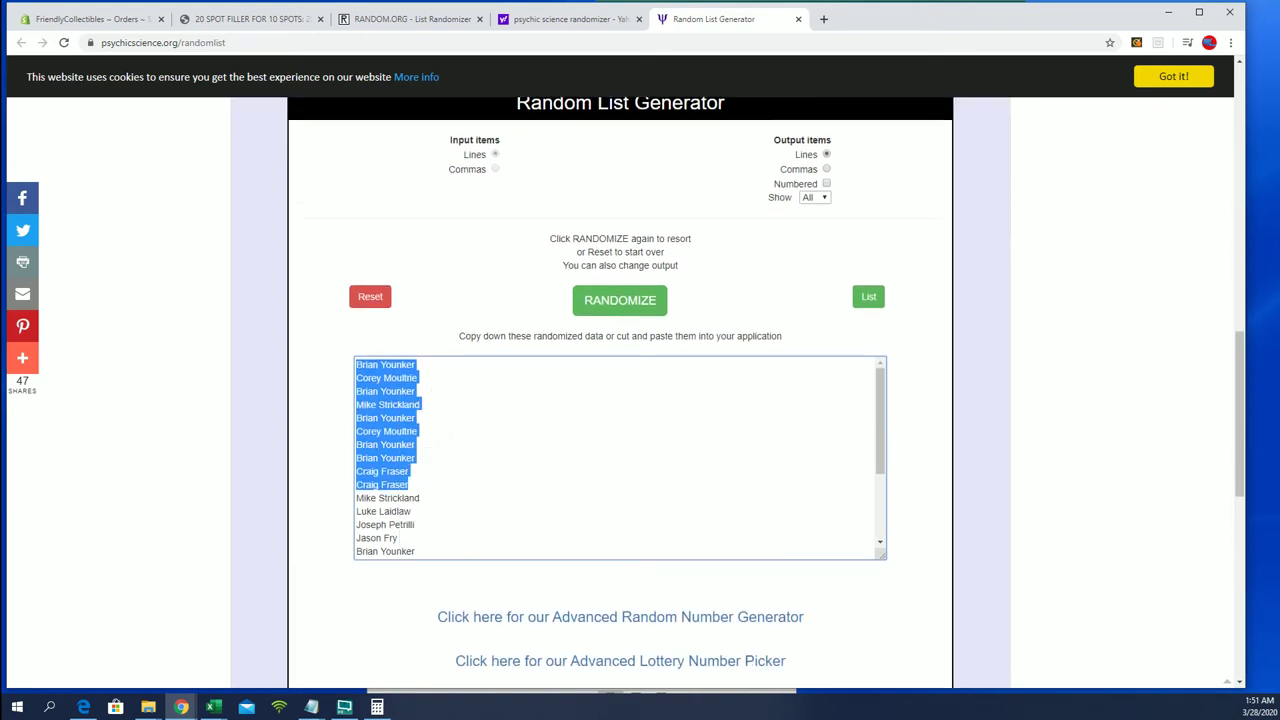
key("alt+Tab")
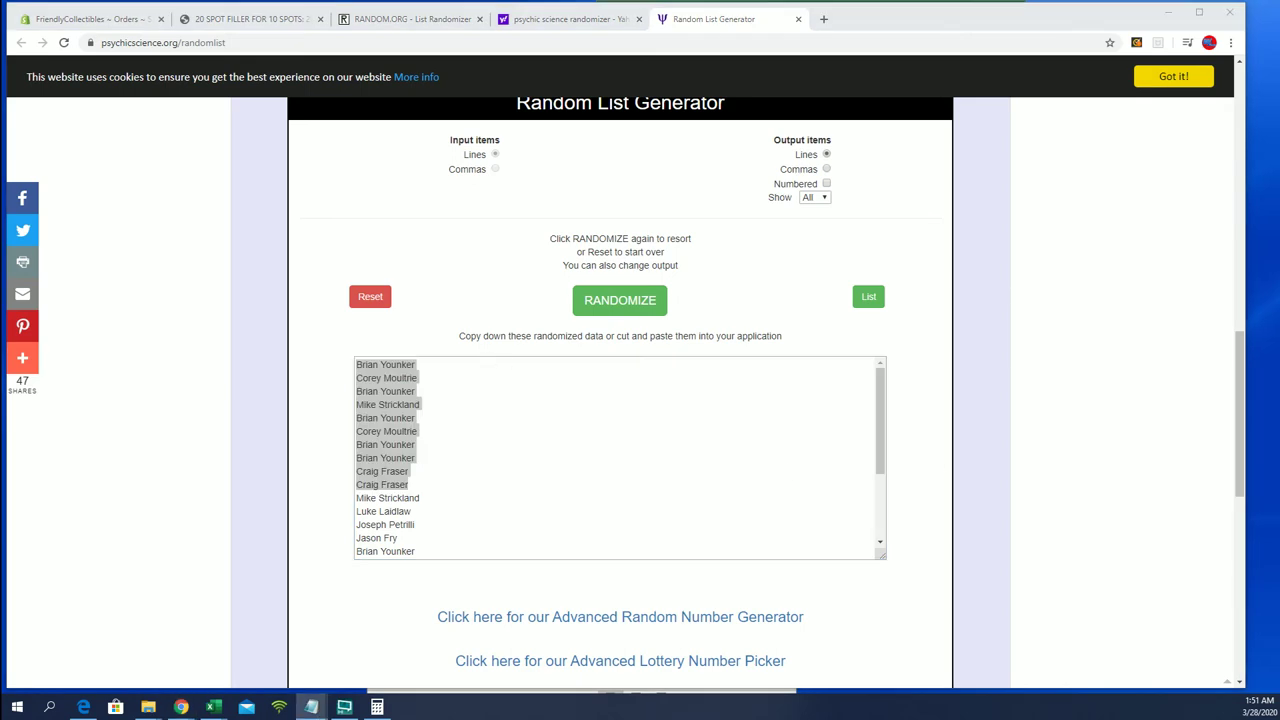
left_click_drag(720, 77, 1022, 28)
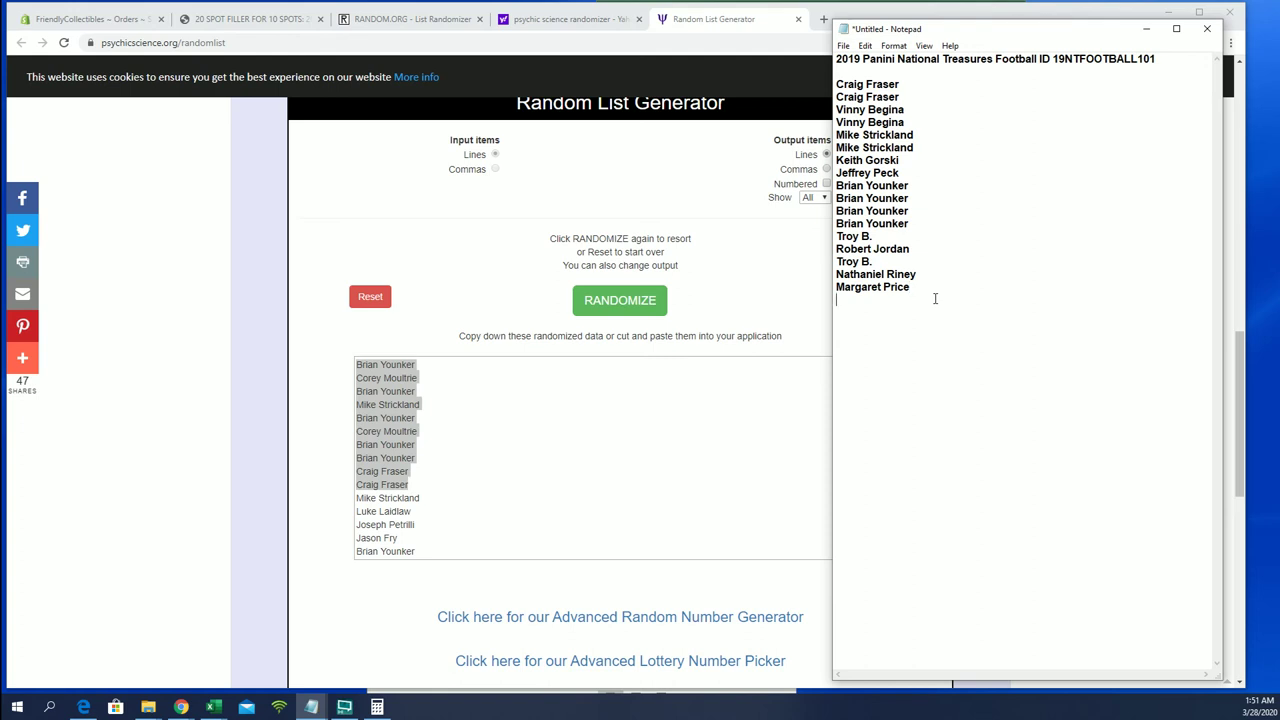
key("ctrl+v")
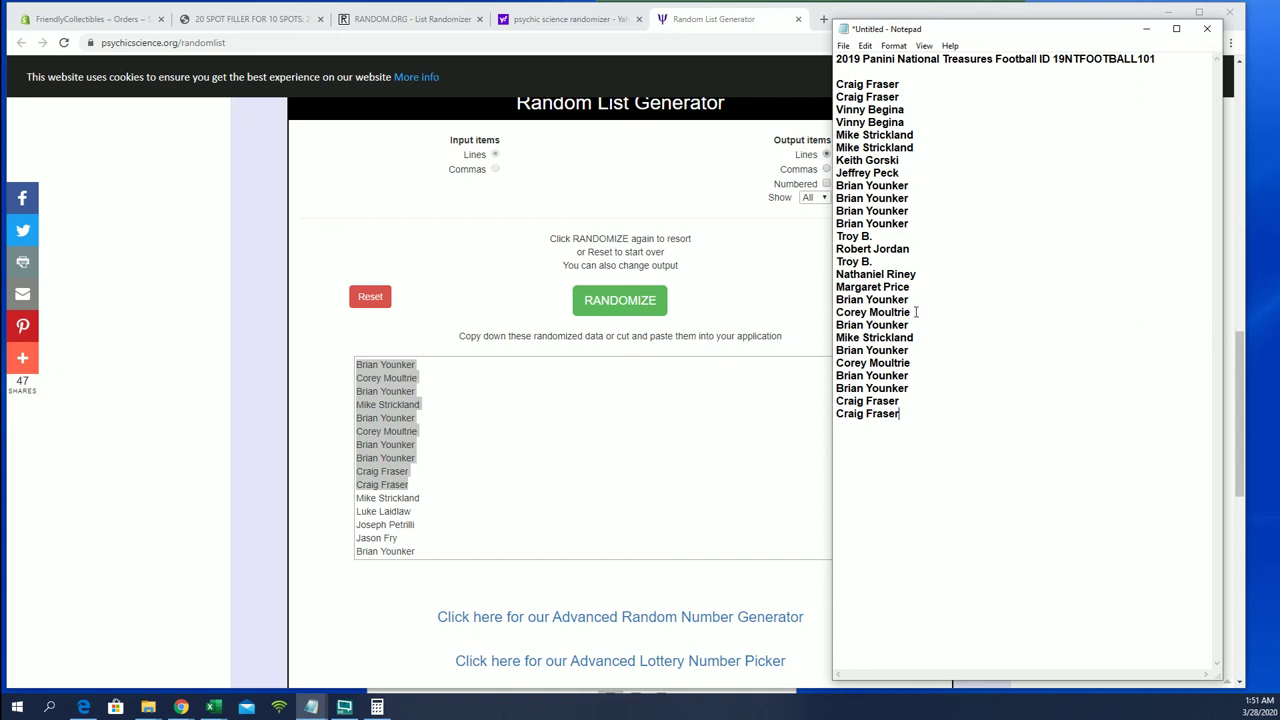
left_click_drag(908, 432, 836, 86)
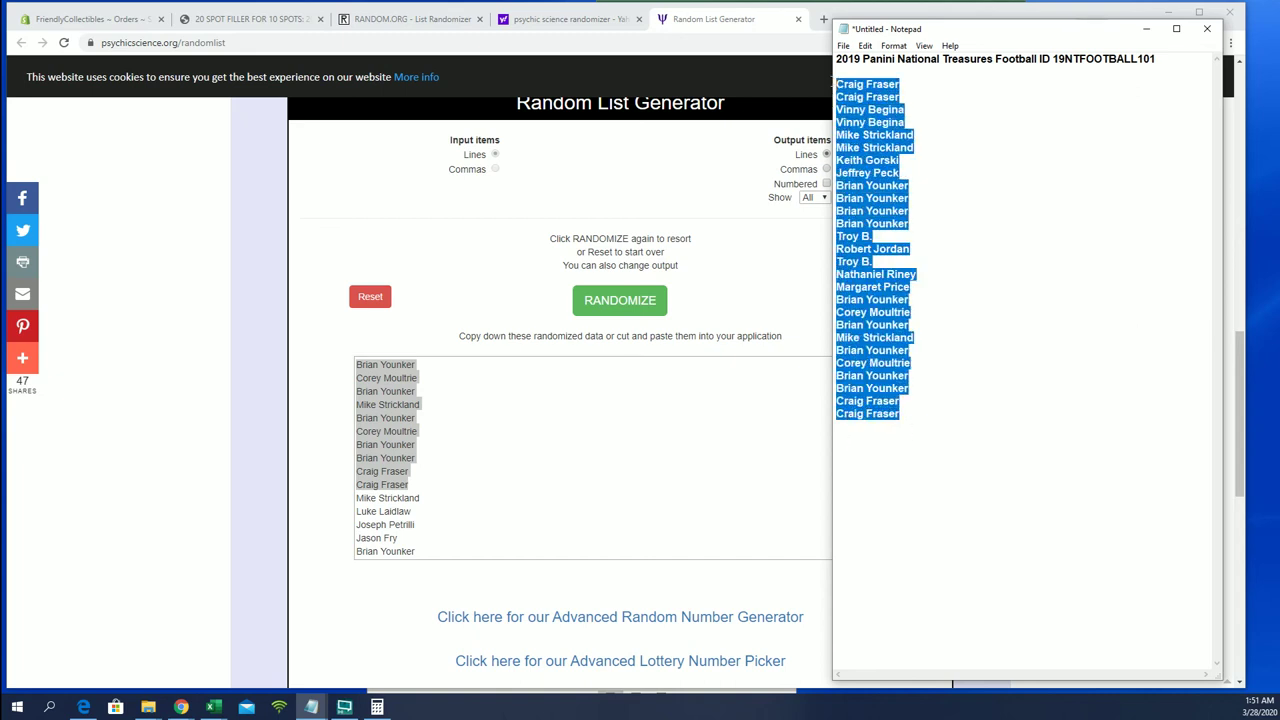
left_click(1010, 266)
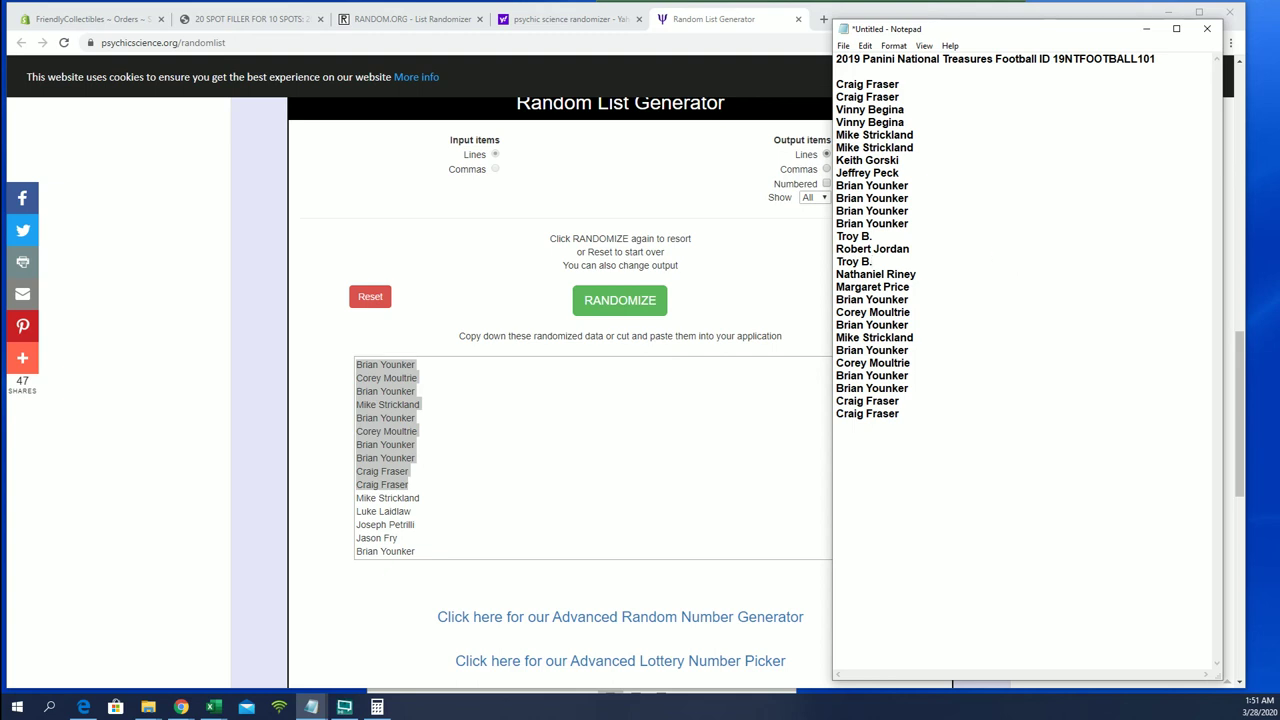
key("alt+Tab")
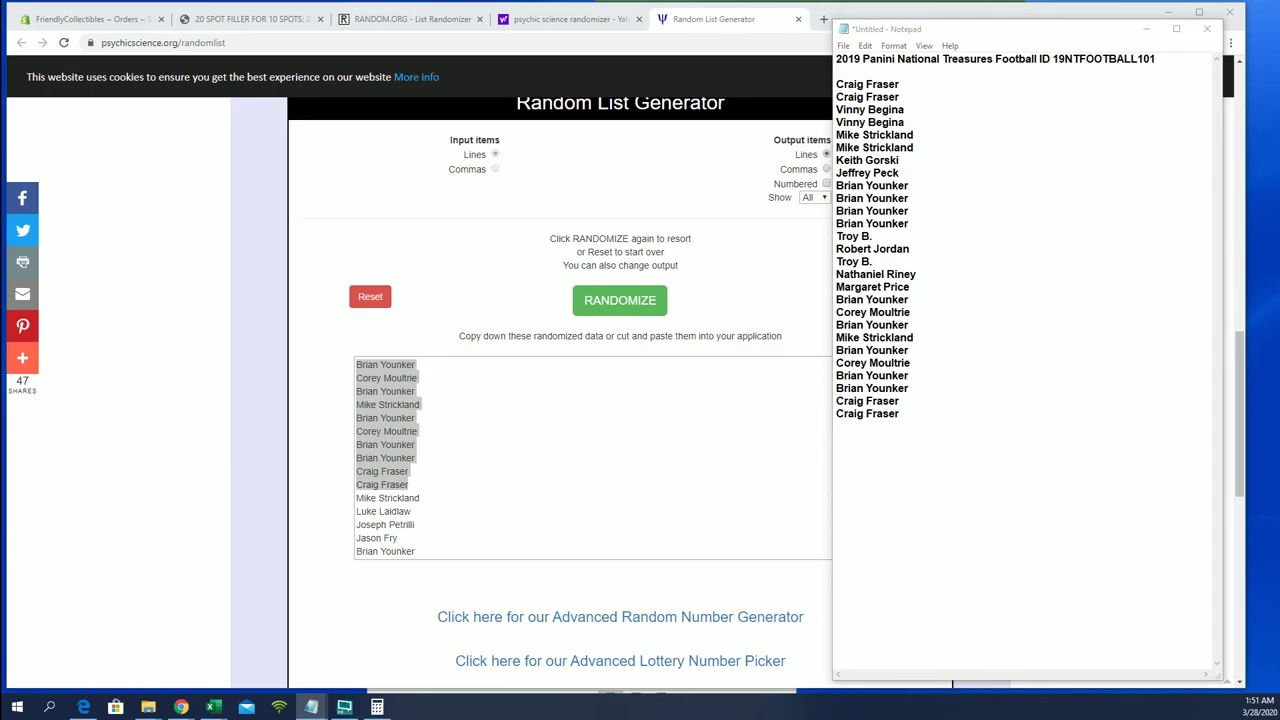